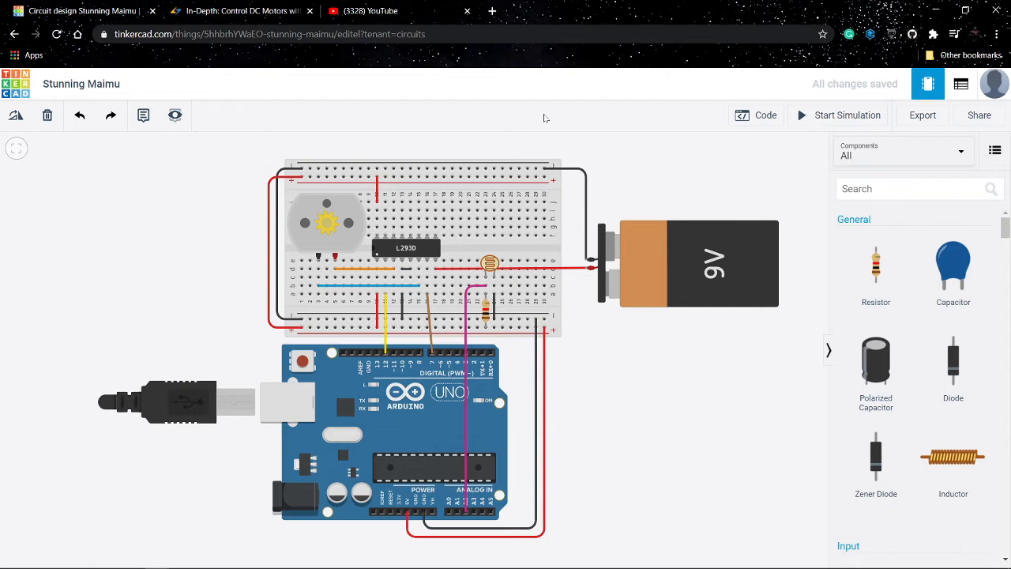
Step: Switch to the L293D DC motor article and review its introduction and the section on controlling motor speed with PWM
click(223, 10)
scroll(271, 261, up, 12)
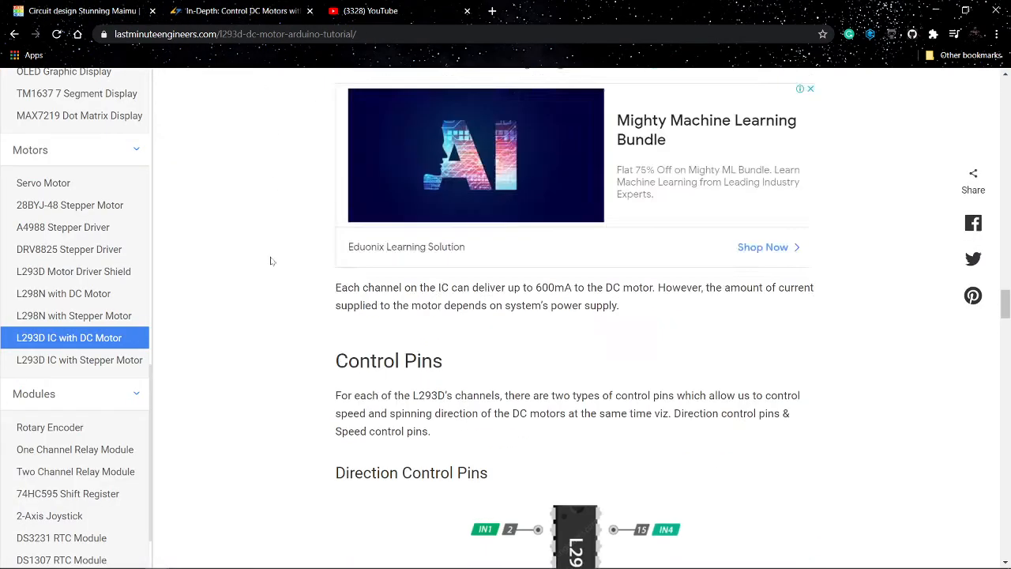
scroll(271, 261, up, 15)
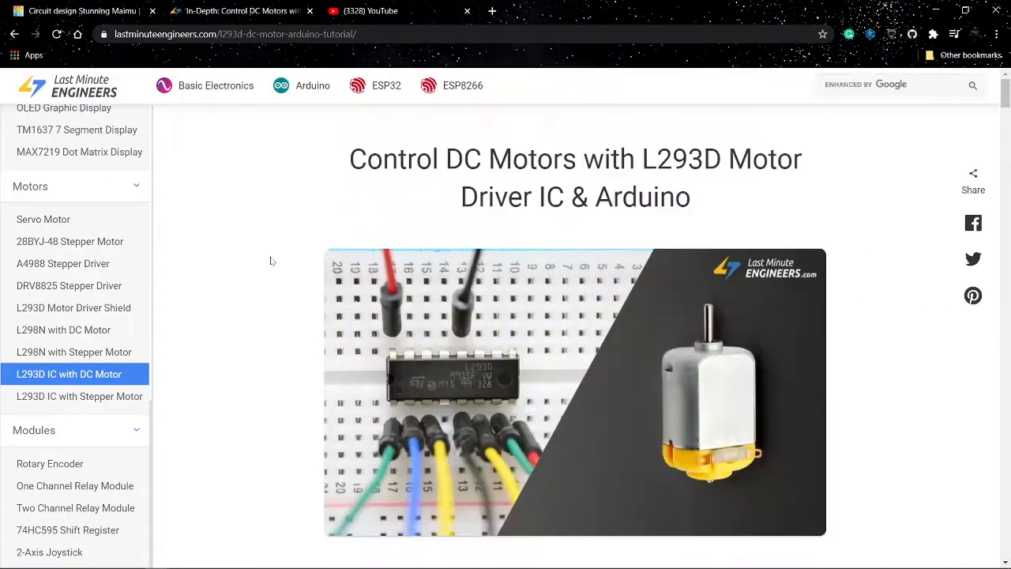
scroll(271, 261, up, 1)
scroll(271, 261, down, 6)
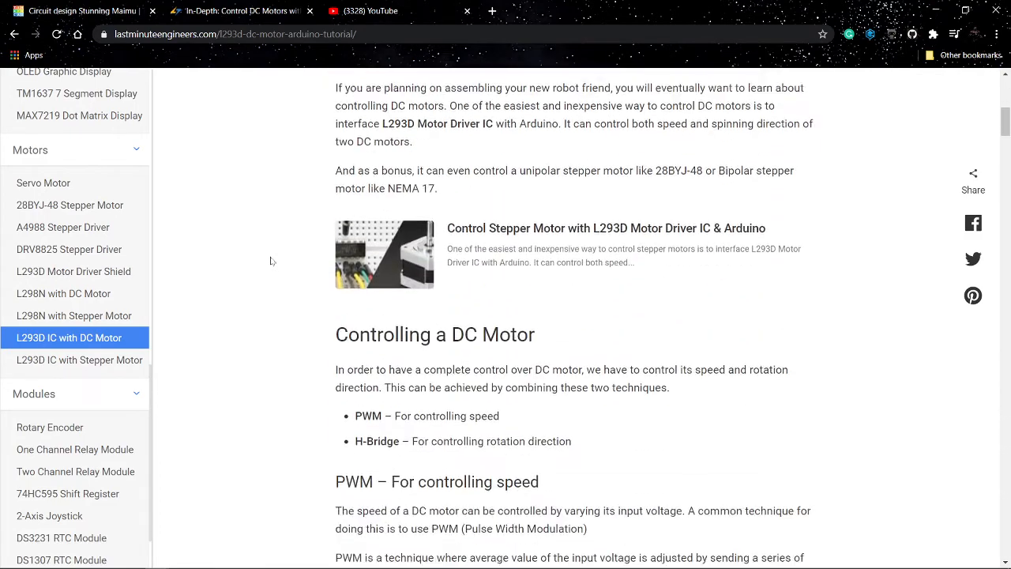
scroll(271, 261, down, 1)
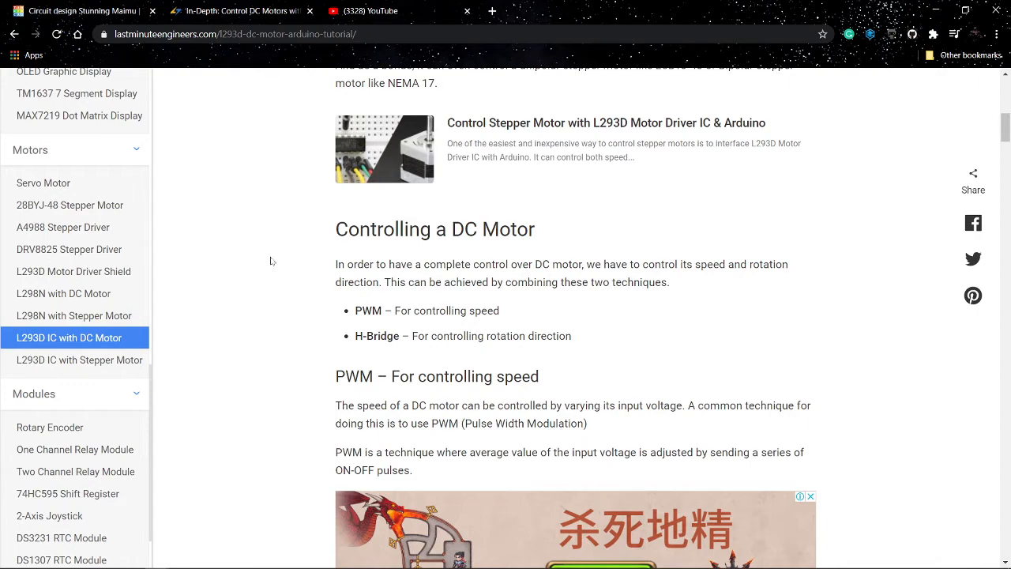
scroll(270, 260, down, 1)
scroll(270, 261, down, 10)
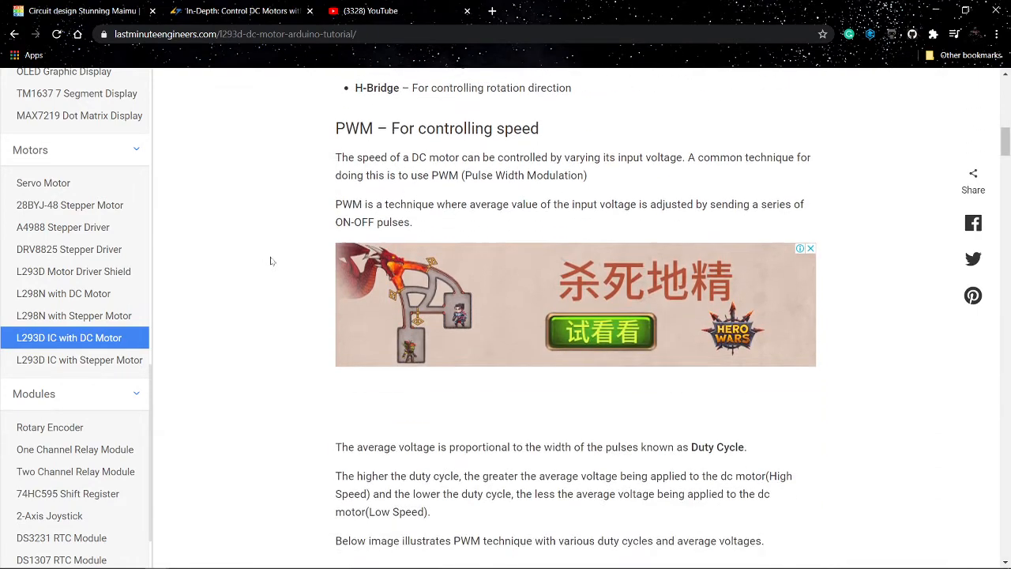
Step: Examine the L293D motor driver IC's pinout diagram and its power supply pins in the article
scroll(270, 261, down, 12)
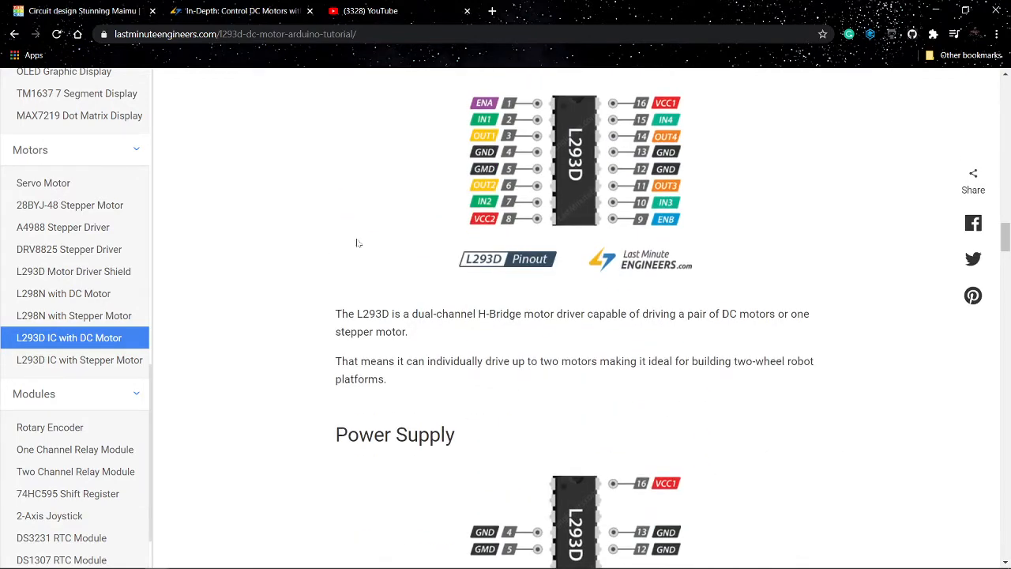
scroll(357, 242, up, 1)
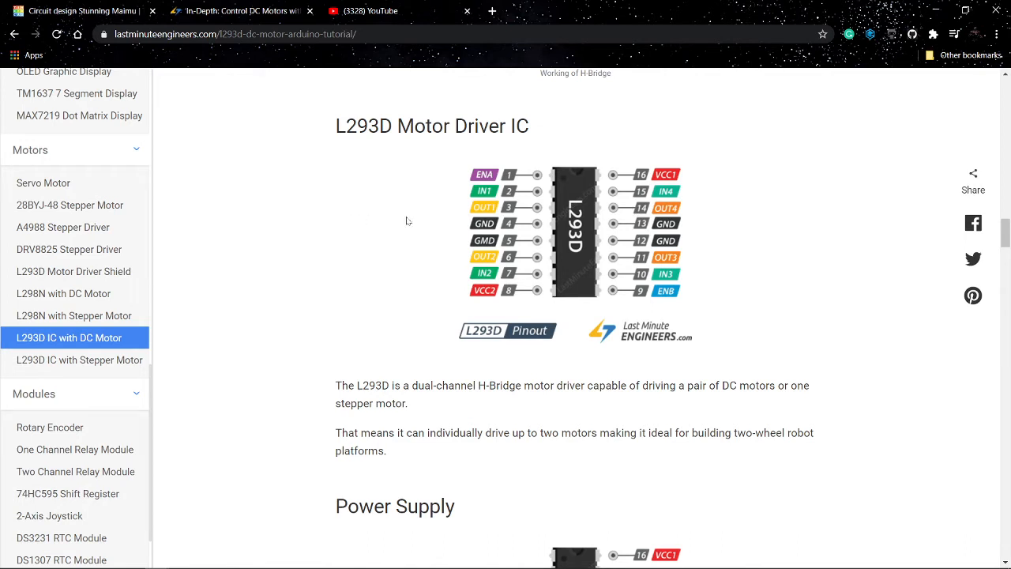
scroll(406, 221, down, 2)
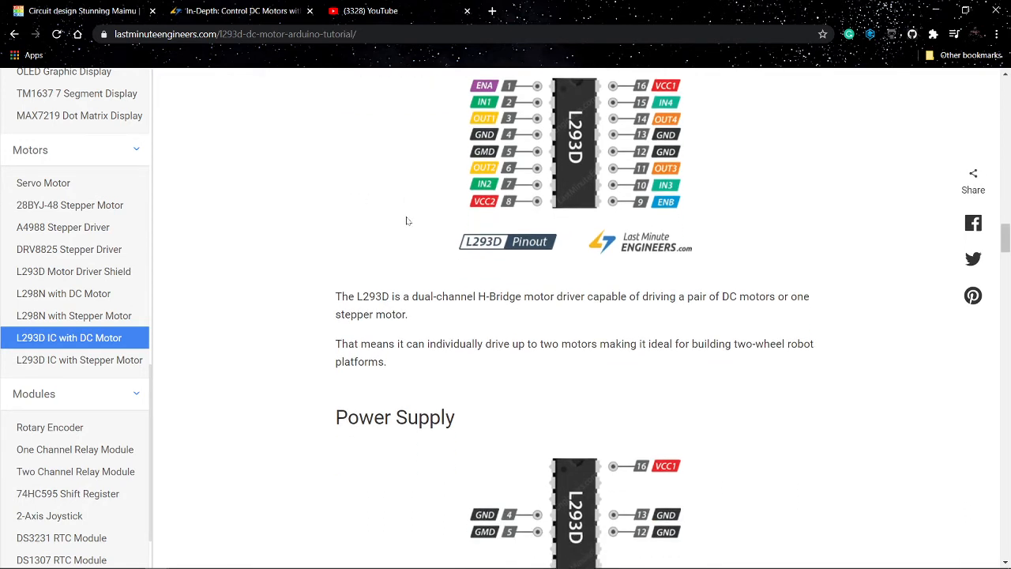
scroll(512, 433, down, 1)
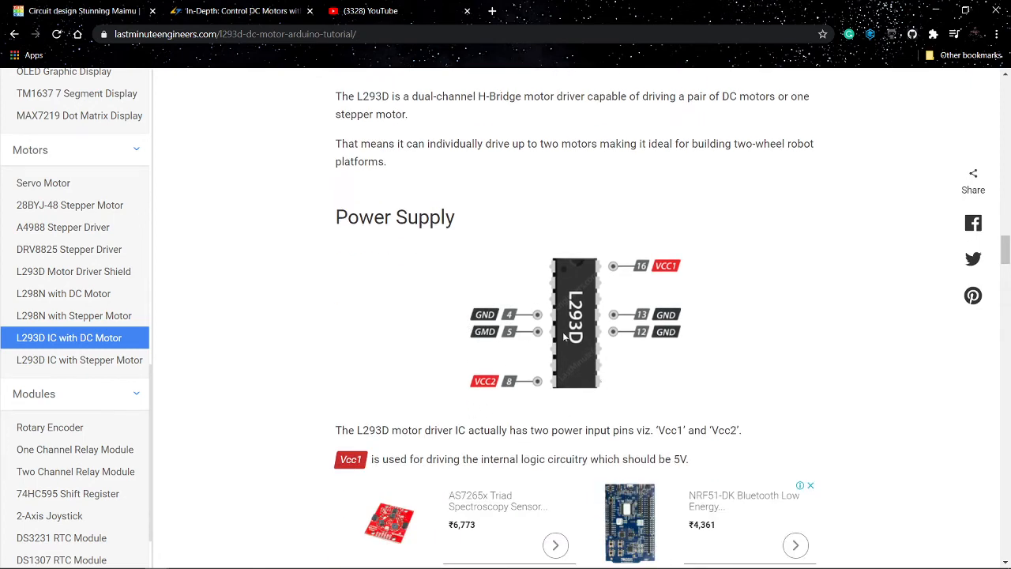
Step: Review the L293D's output terminals, direction control pins and the IN1/IN2 spinning direction chart
scroll(565, 337, down, 9)
scroll(565, 338, down, 1)
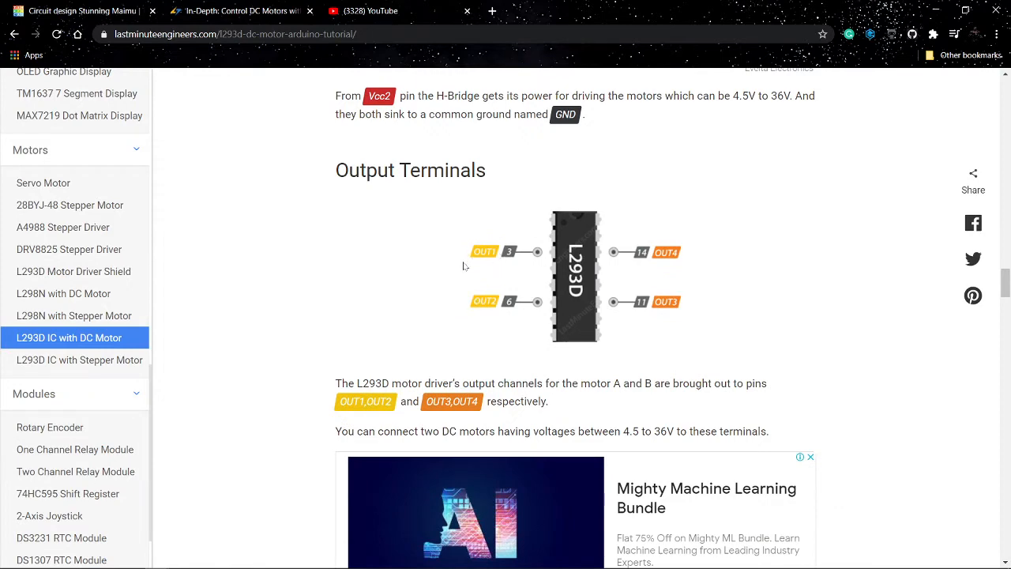
scroll(641, 301, down, 8)
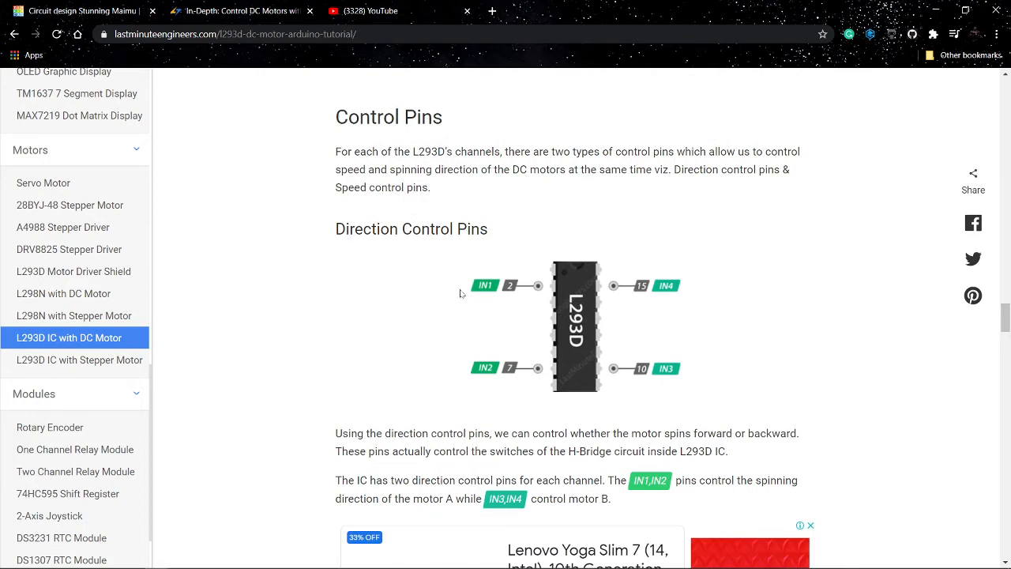
scroll(760, 403, down, 2)
scroll(760, 403, down, 5)
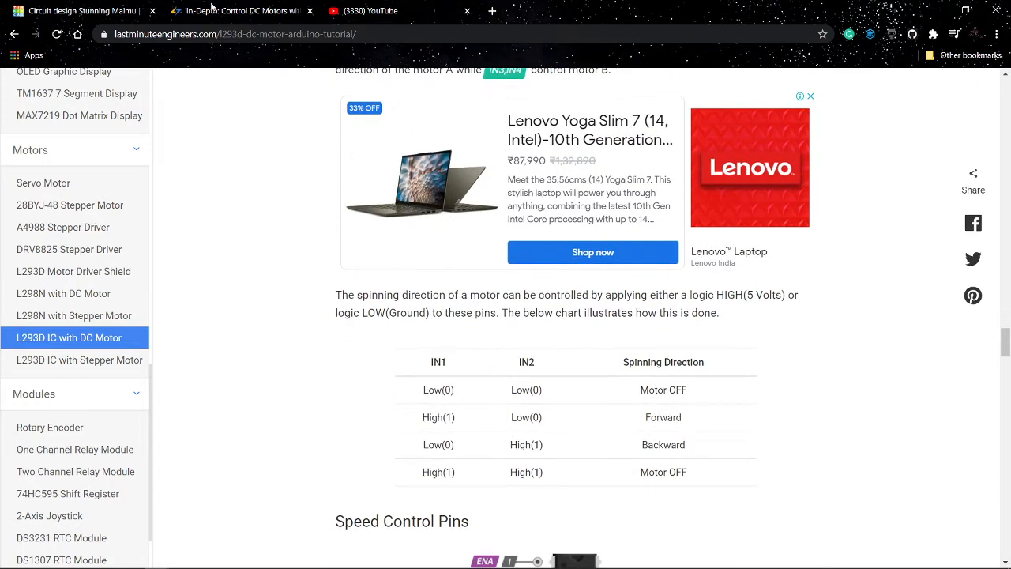
Step: Return to the Tinkercad circuit, inspect the motor and photoresistor wiring, and show the Arduino's block code
click(100, 7)
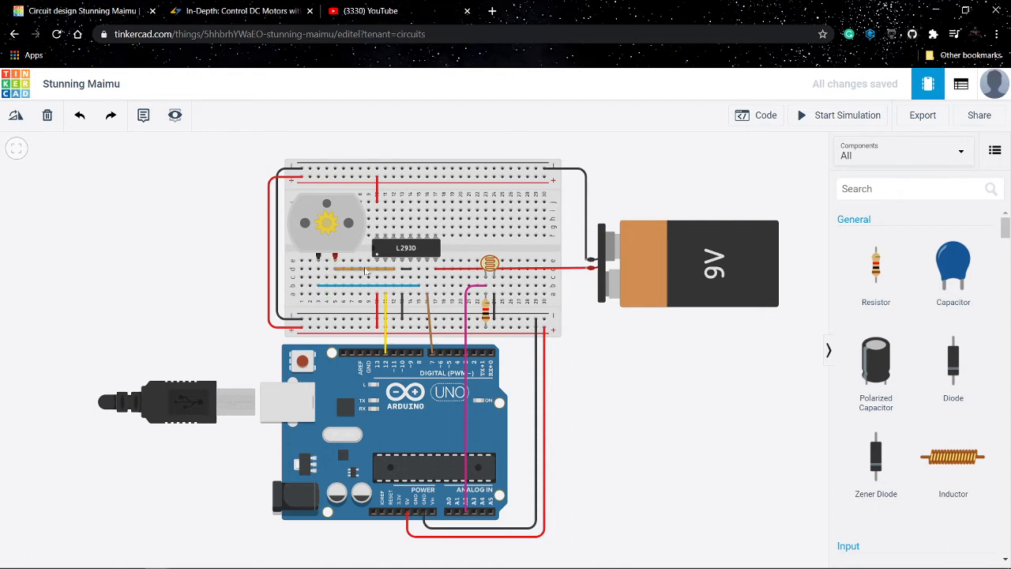
click(389, 267)
click(486, 278)
click(764, 116)
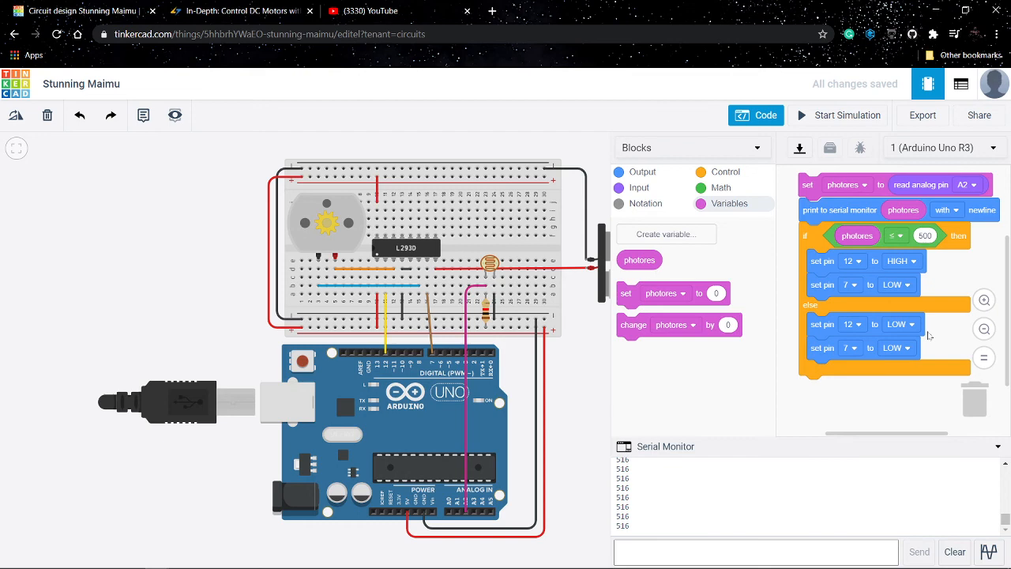
Step: Start the circuit simulation and select the photoresistor on the breadboard to show its light level control
click(821, 117)
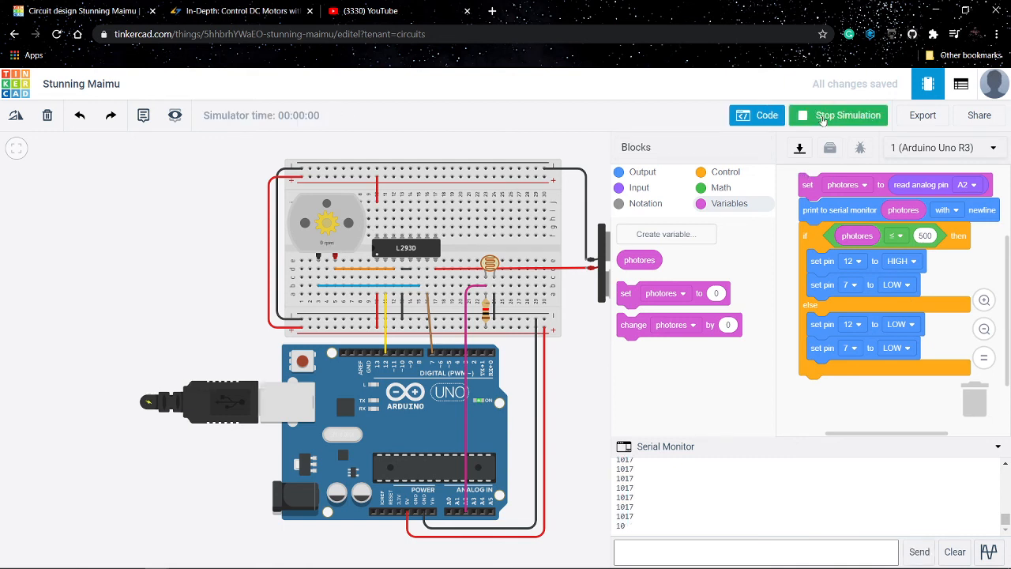
scroll(161, 251, up, 3)
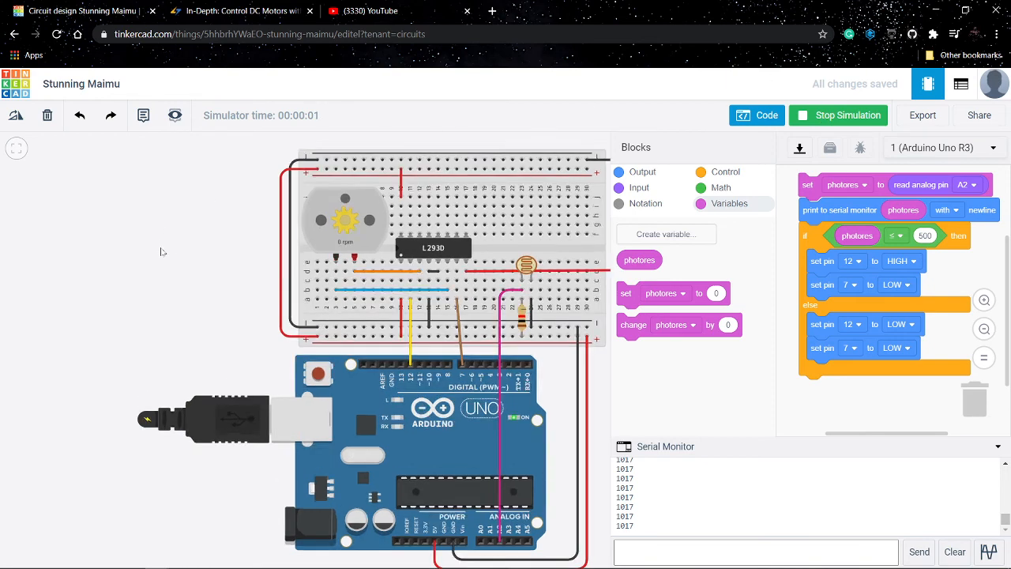
drag(200, 253, 8, 289)
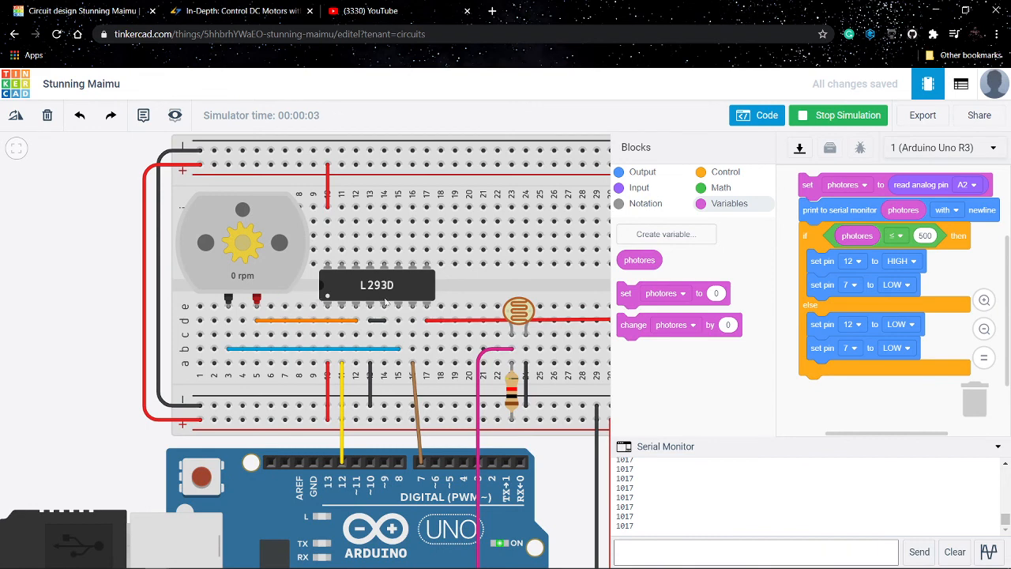
click(518, 316)
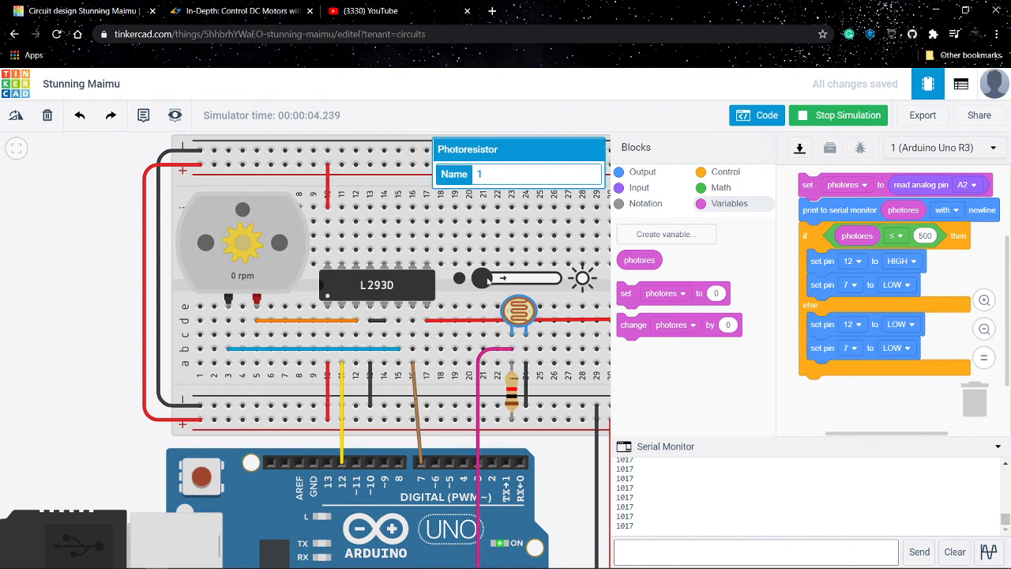
Step: Vary the photoresistor's light level between dim and bright to test the motor, ending slightly above the middle
drag(488, 282, 529, 287)
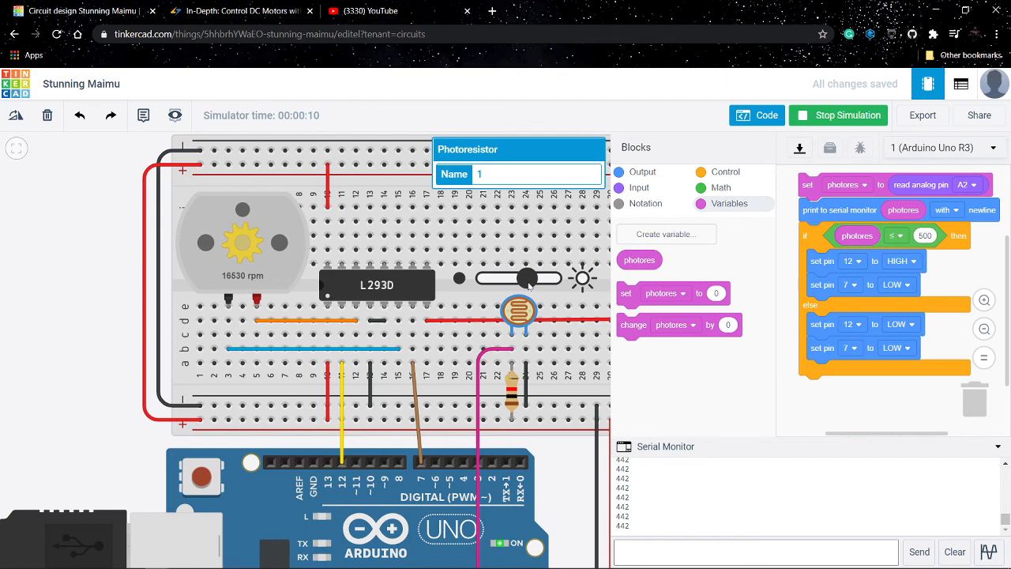
drag(530, 286, 511, 289)
drag(511, 289, 555, 286)
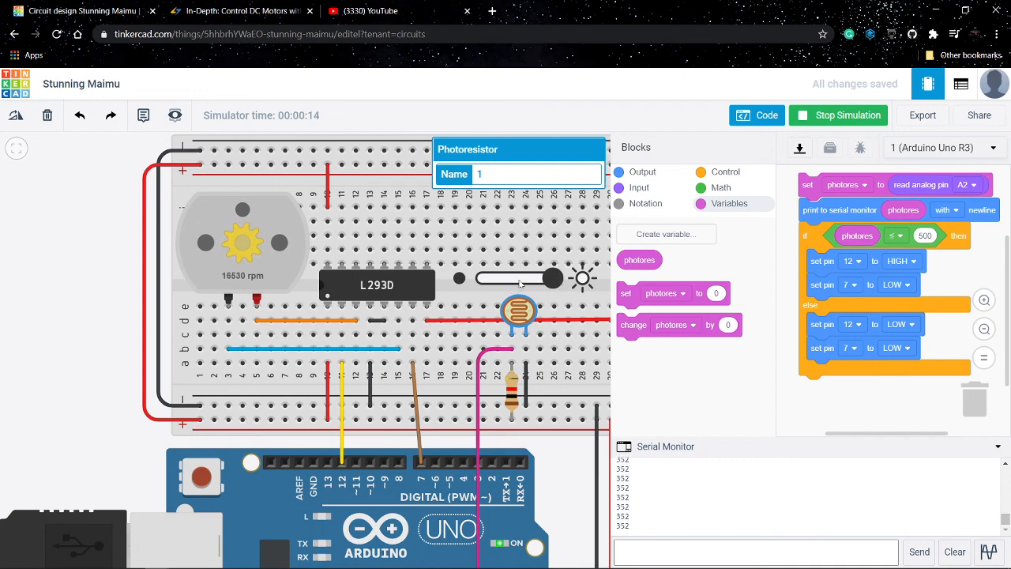
click(520, 284)
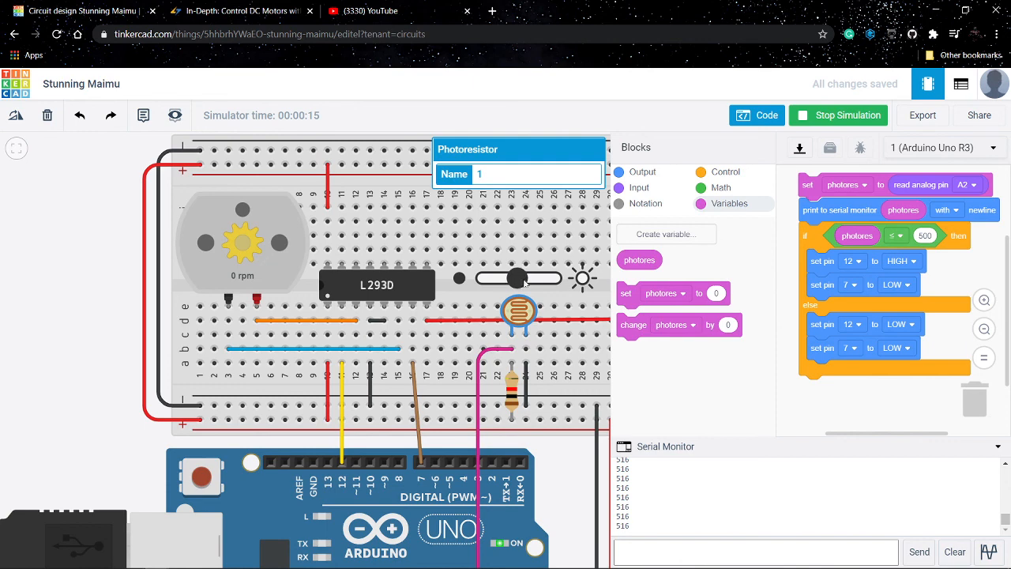
click(527, 282)
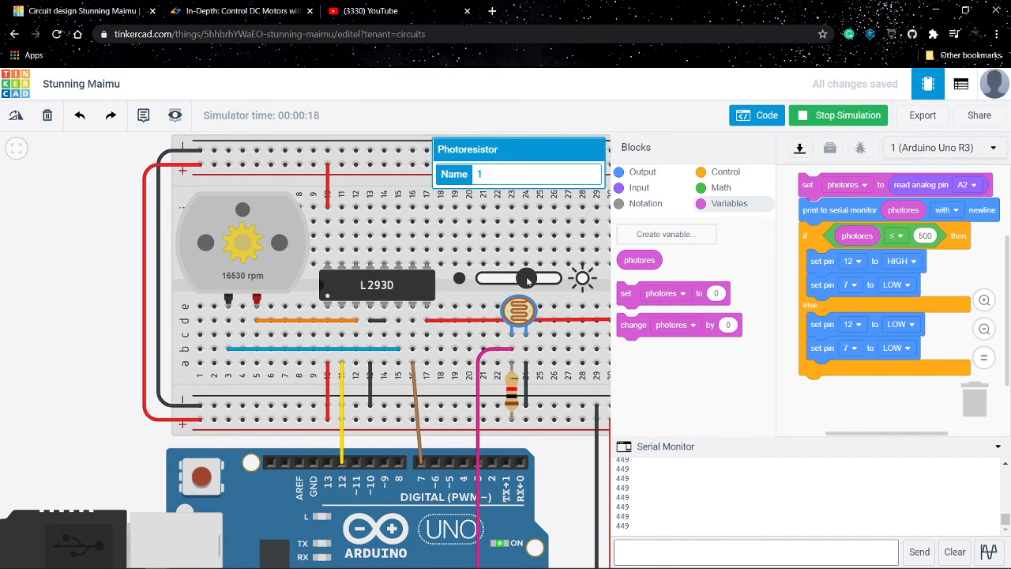
Step: Stop the circuit simulation and switch to the OBS window
click(853, 121)
mouse_move(617, 559)
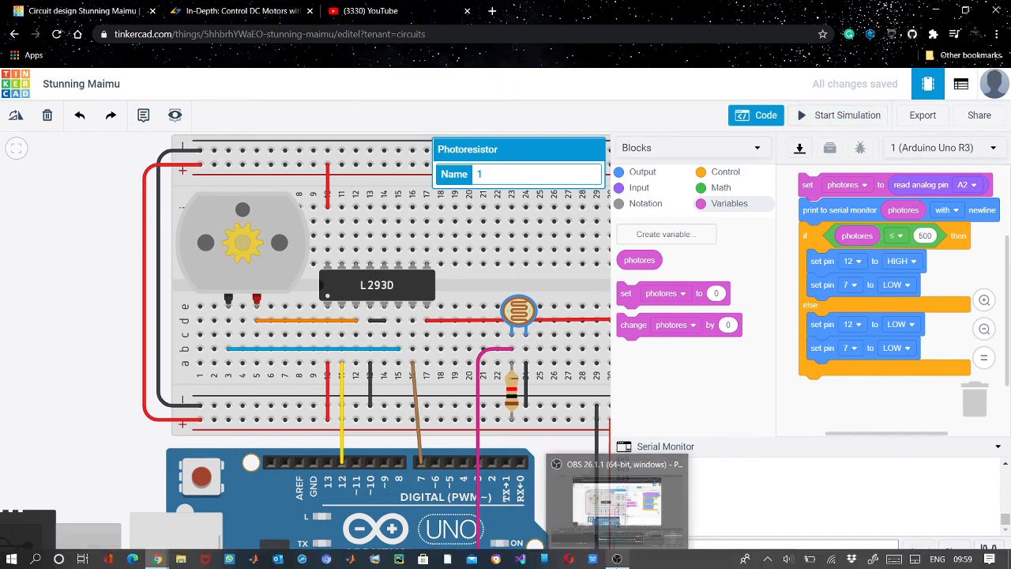
click(601, 528)
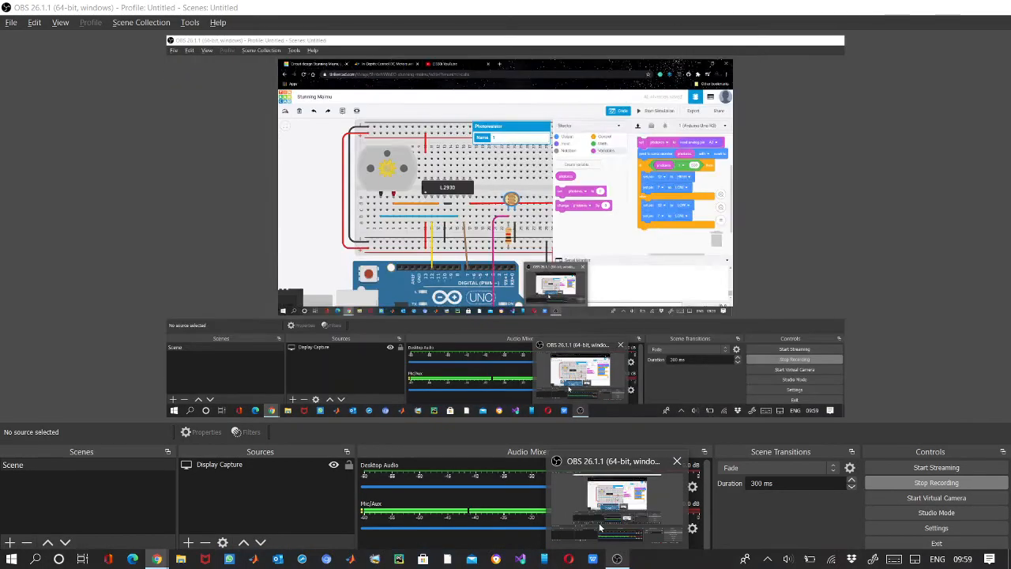